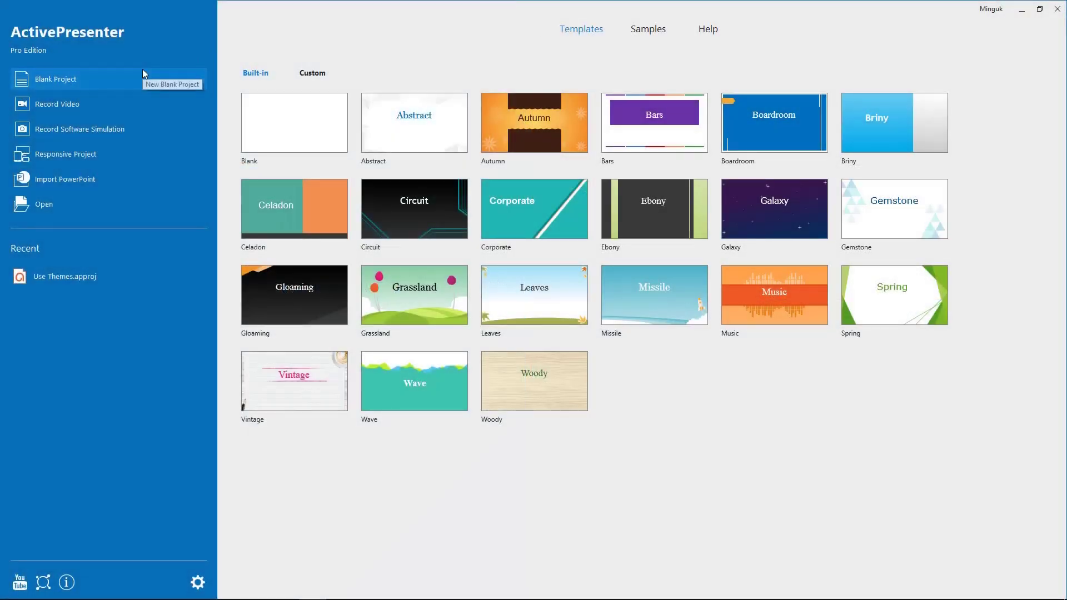
# Step: Create a new blank project and switch to the View ribbon tab
pyautogui.click(143, 69)
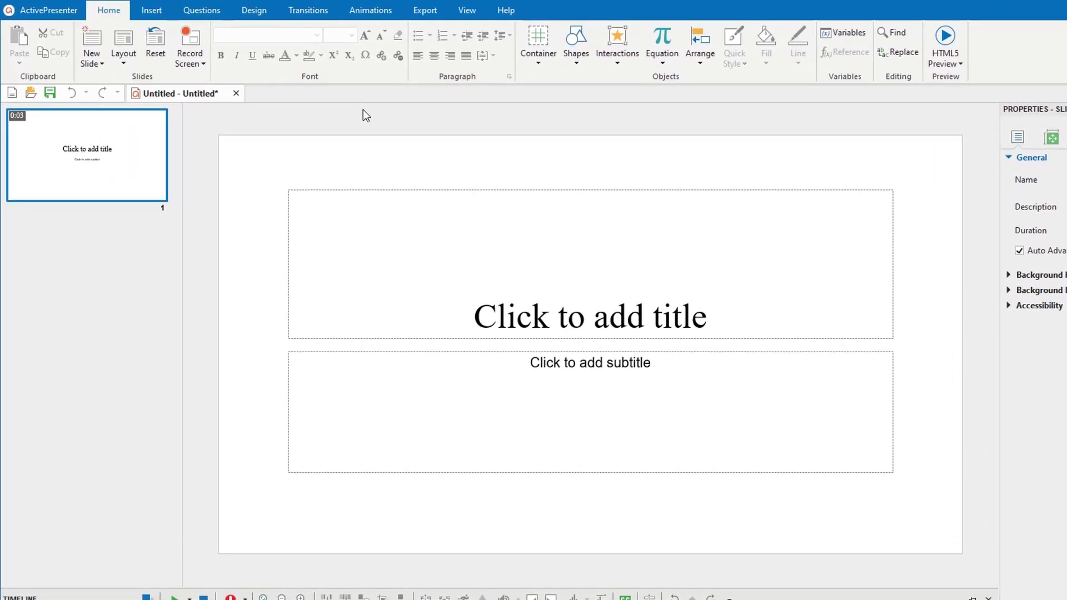
pyautogui.click(479, 13)
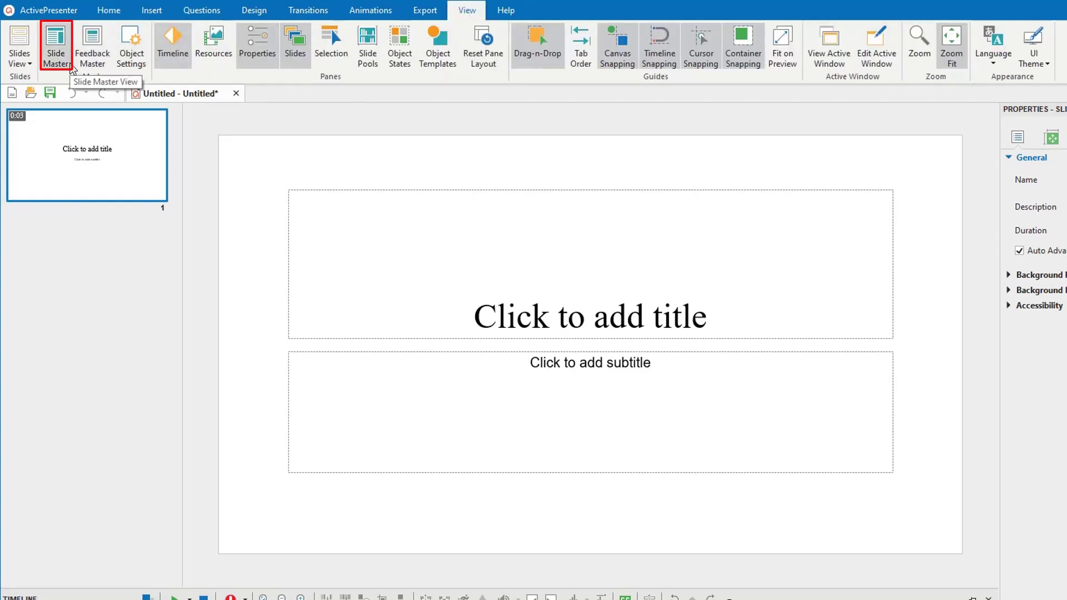
# Step: Open Slide Master view to show the master slide and its layouts
pyautogui.click(56, 55)
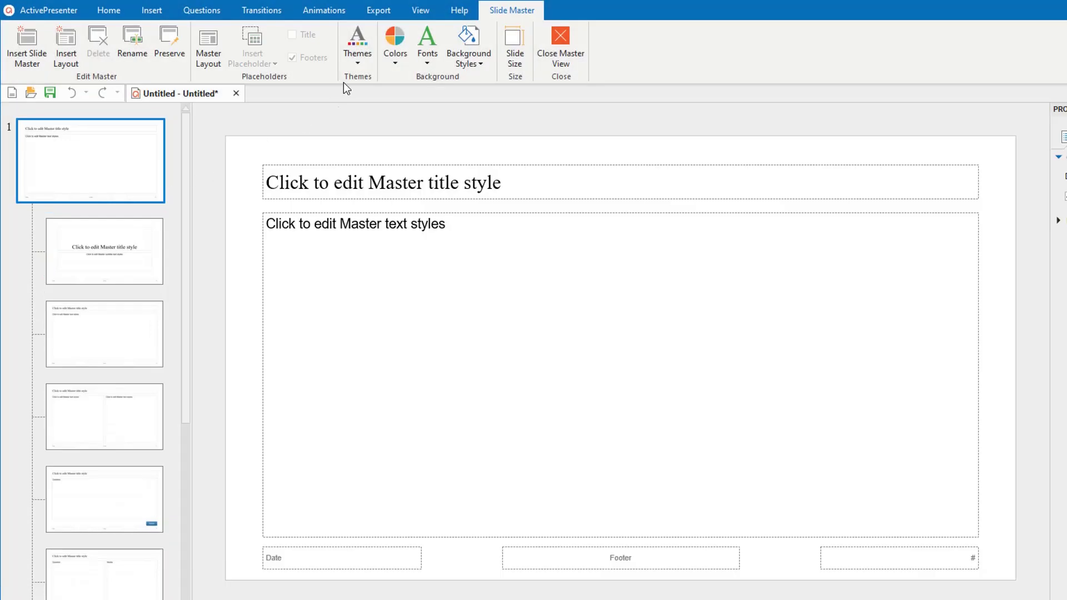
# Step: Apply the orange Music theme with equaliser bars to the slide master
pyautogui.click(364, 63)
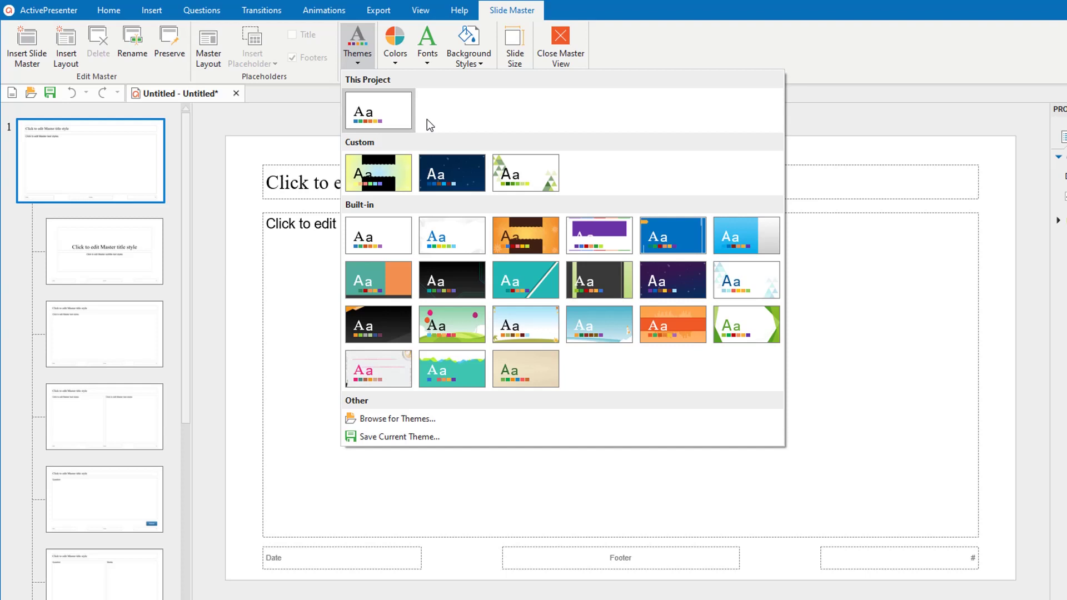
pyautogui.click(688, 342)
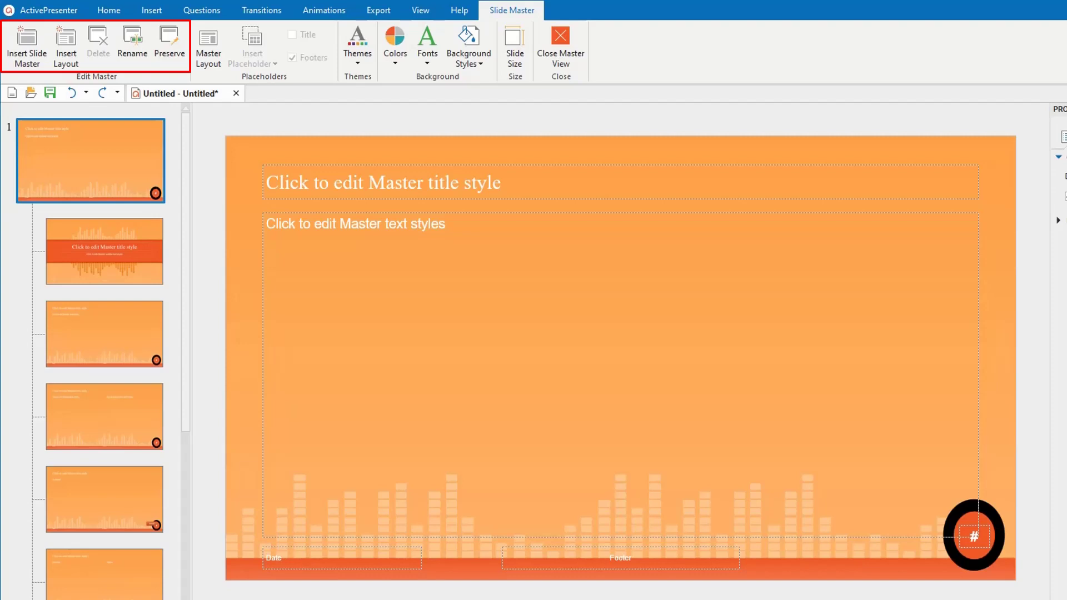
# Step: Insert a second slide master and apply the green hills Grassland theme to it
pyautogui.rightClick(133, 145)
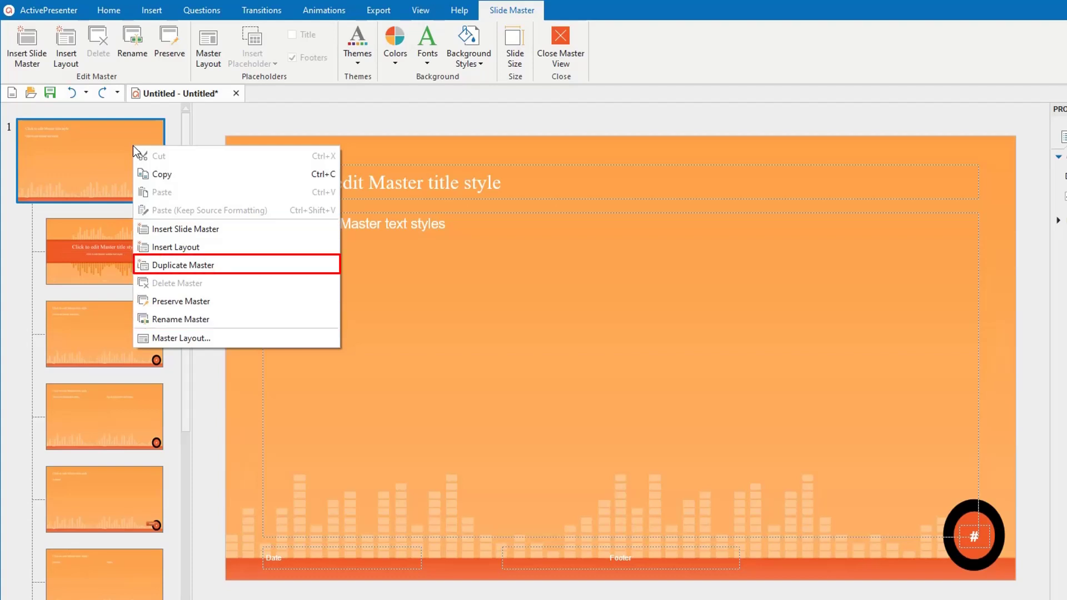
pyautogui.click(213, 127)
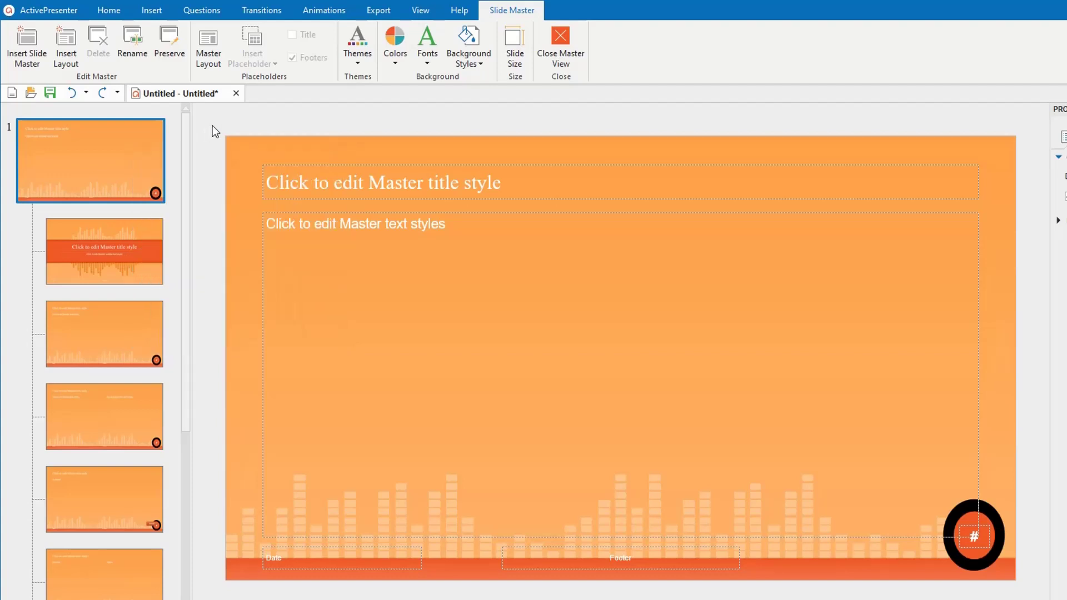
pyautogui.click(48, 68)
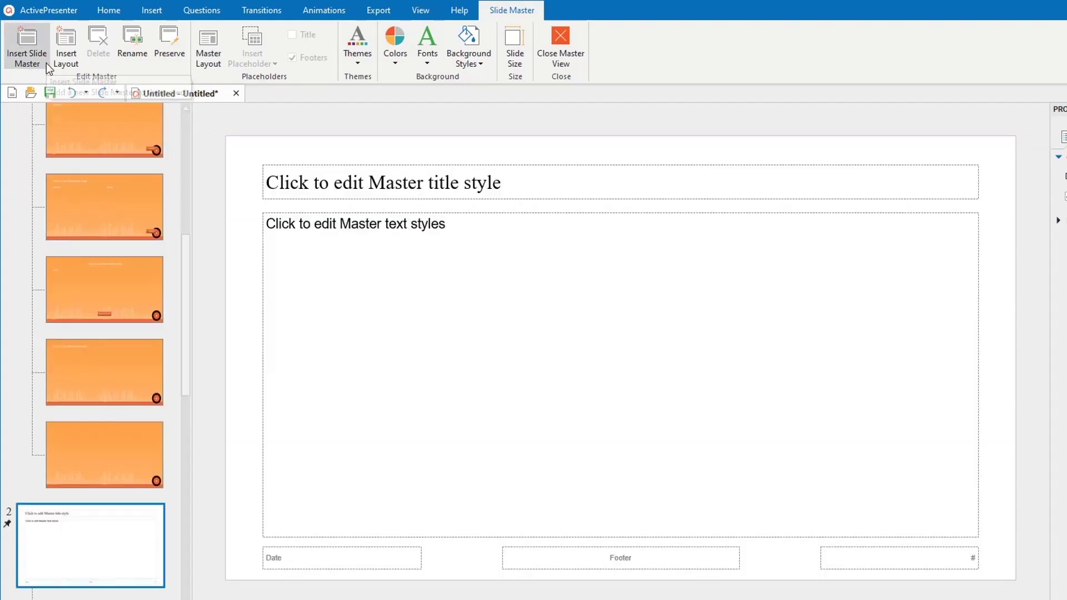
pyautogui.moveTo(183, 256); pyautogui.dragTo(180, 371)
pyautogui.click(358, 50)
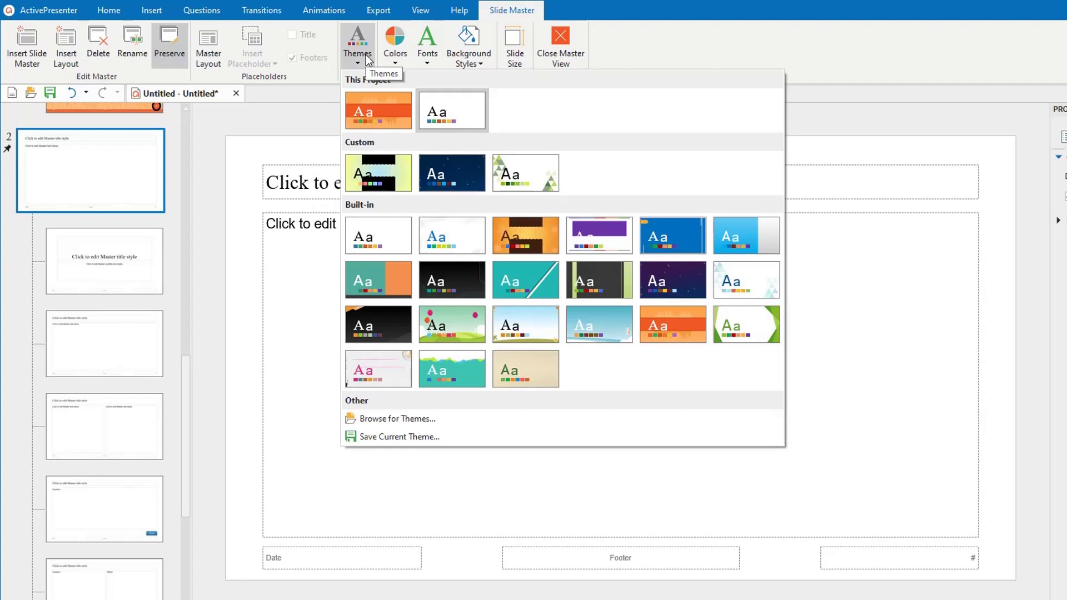
pyautogui.click(452, 333)
# Step: Rename the new green slide master to Greengrass
pyautogui.rightClick(138, 154)
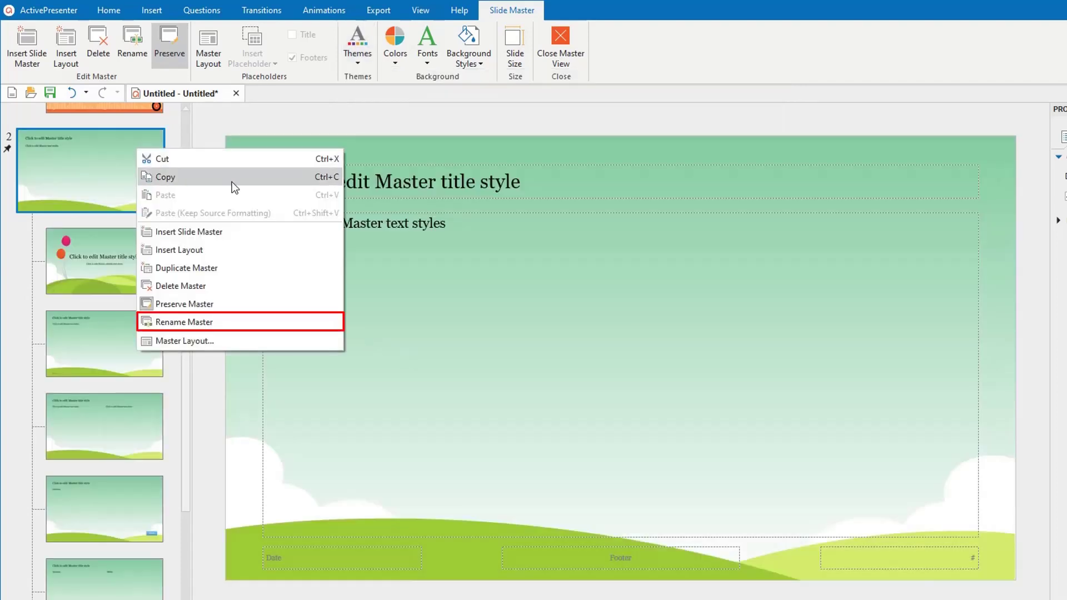
pyautogui.click(251, 318)
pyautogui.write('Greengrass')
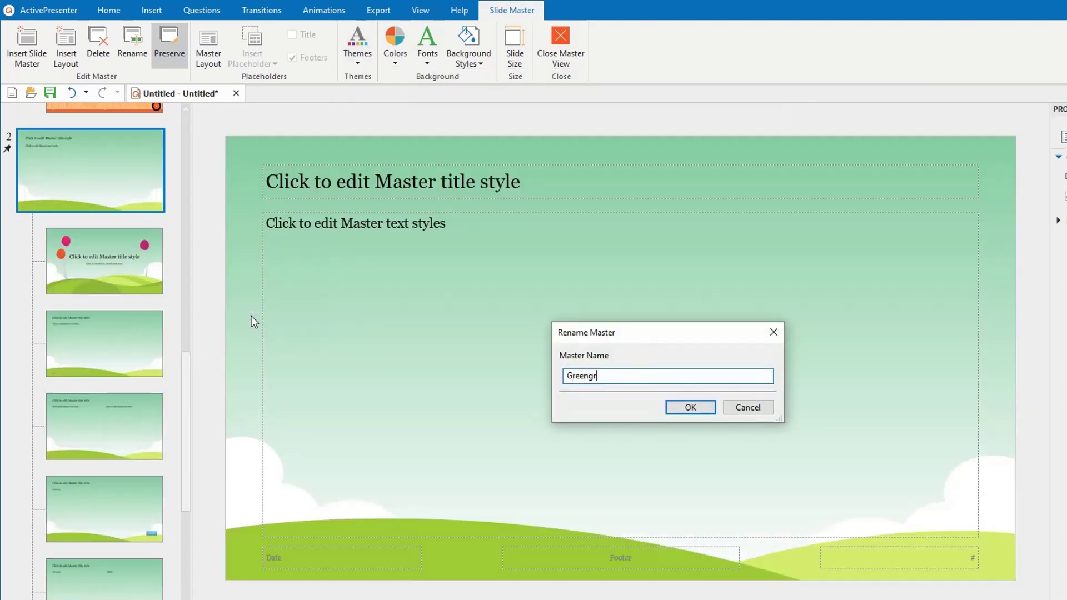
pyautogui.click(678, 410)
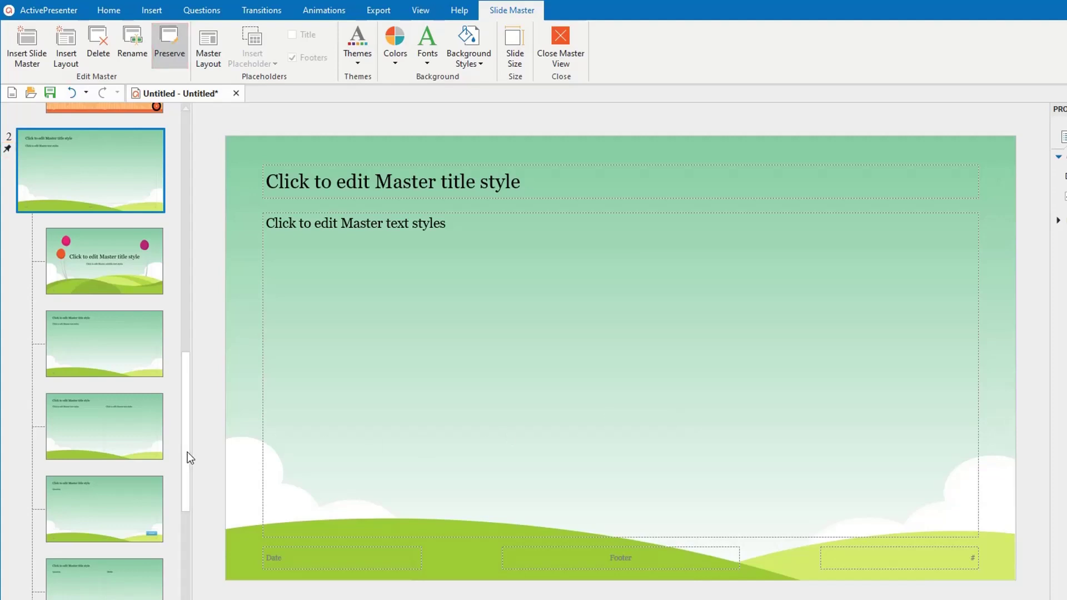
# Step: Close Master View, give the slide the pine theme, and reopen Slide Master view
pyautogui.moveTo(188, 451); pyautogui.dragTo(208, 199)
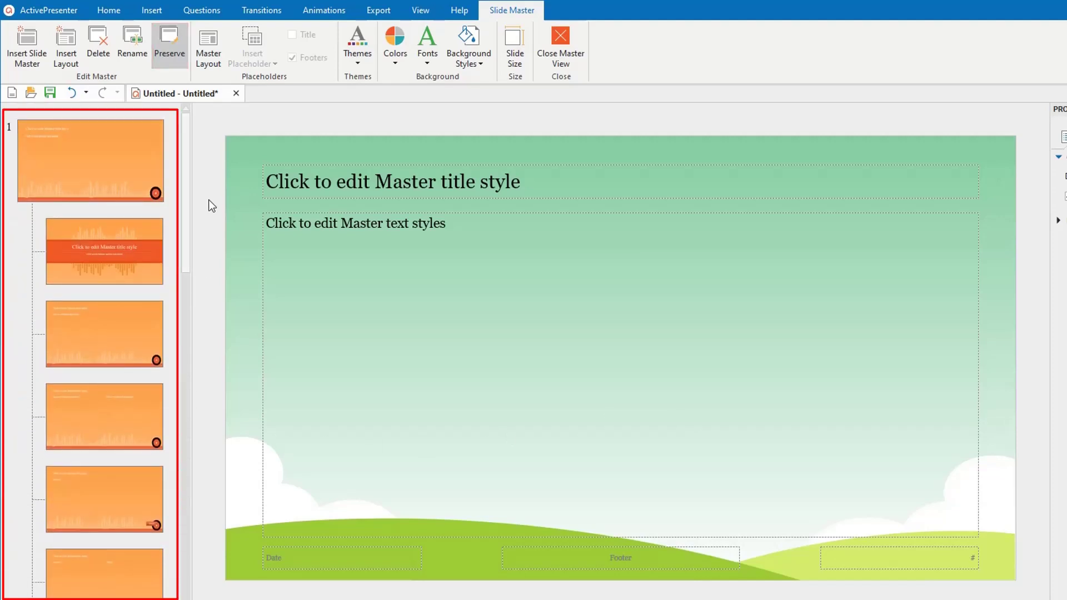
pyautogui.click(560, 44)
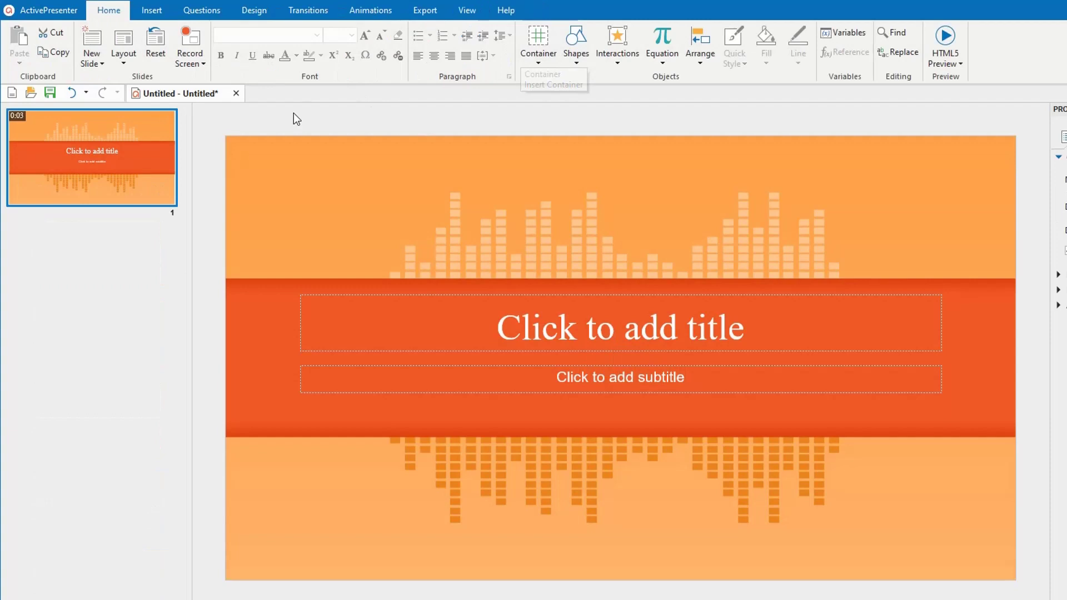
pyautogui.click(254, 10)
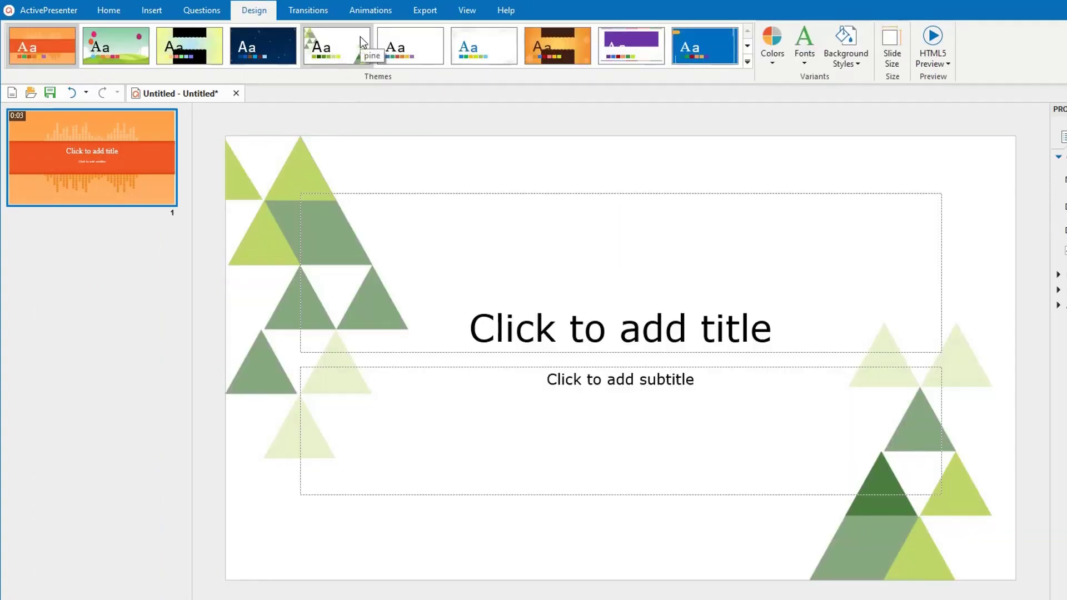
pyautogui.click(361, 44)
pyautogui.click(482, 15)
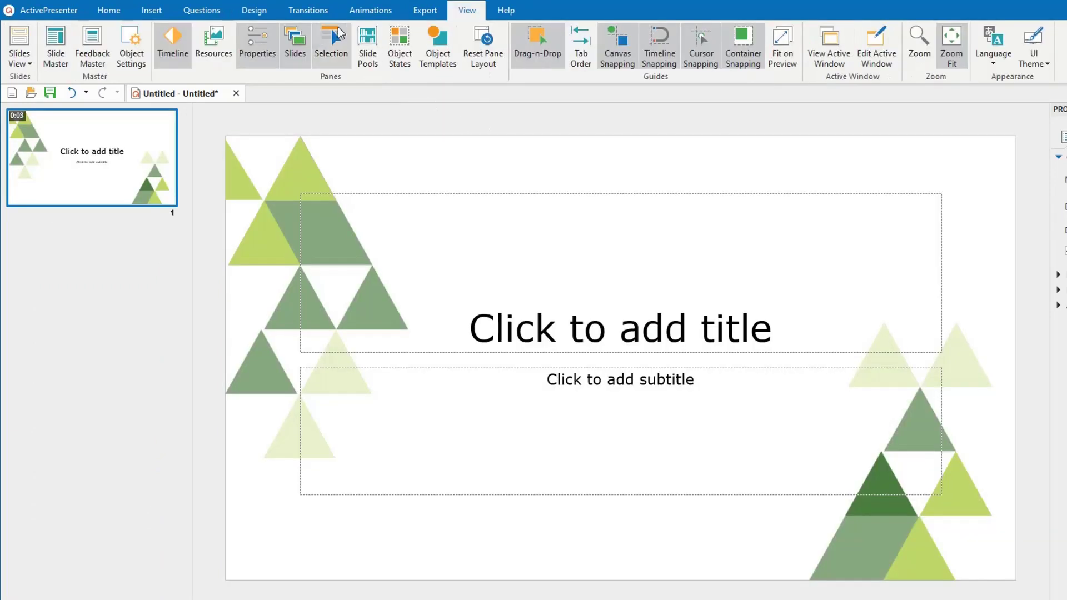
pyautogui.click(67, 70)
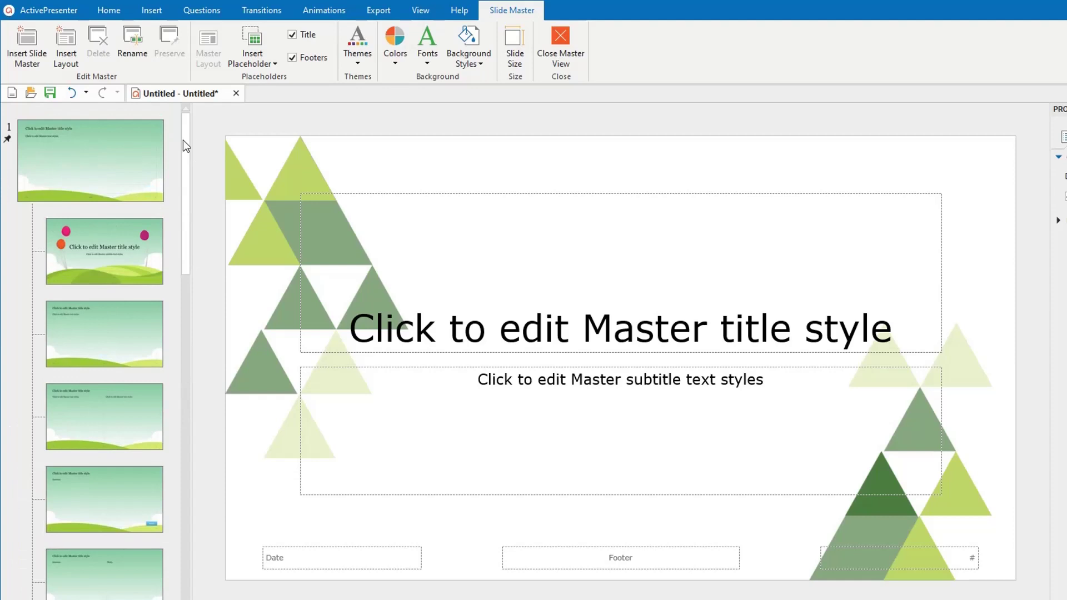
# Step: Add a layout to the master and duplicate the Two Content layout
pyautogui.click(127, 263)
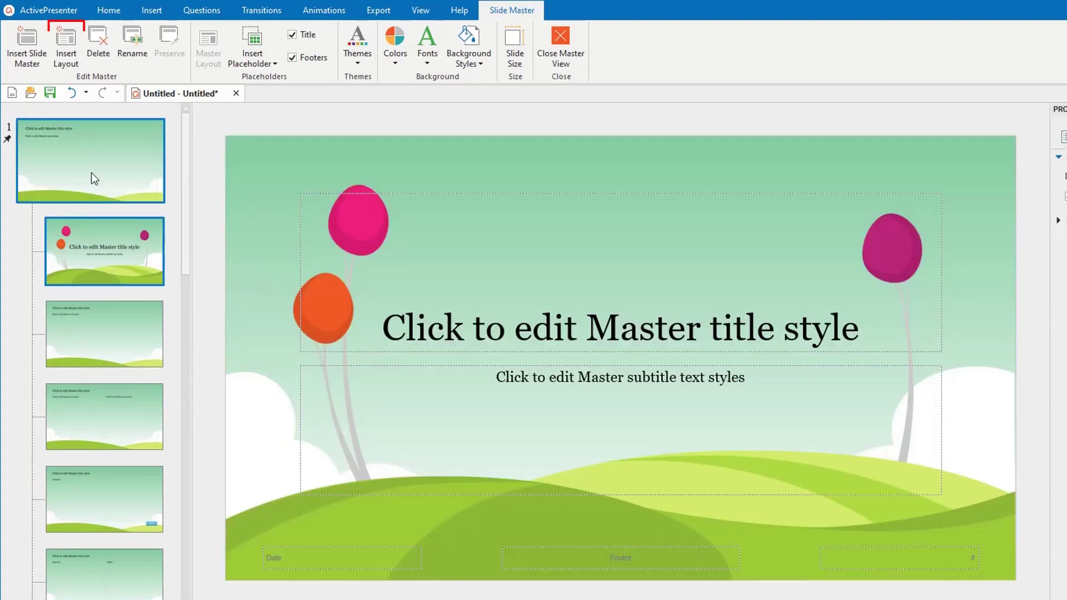
pyautogui.click(66, 44)
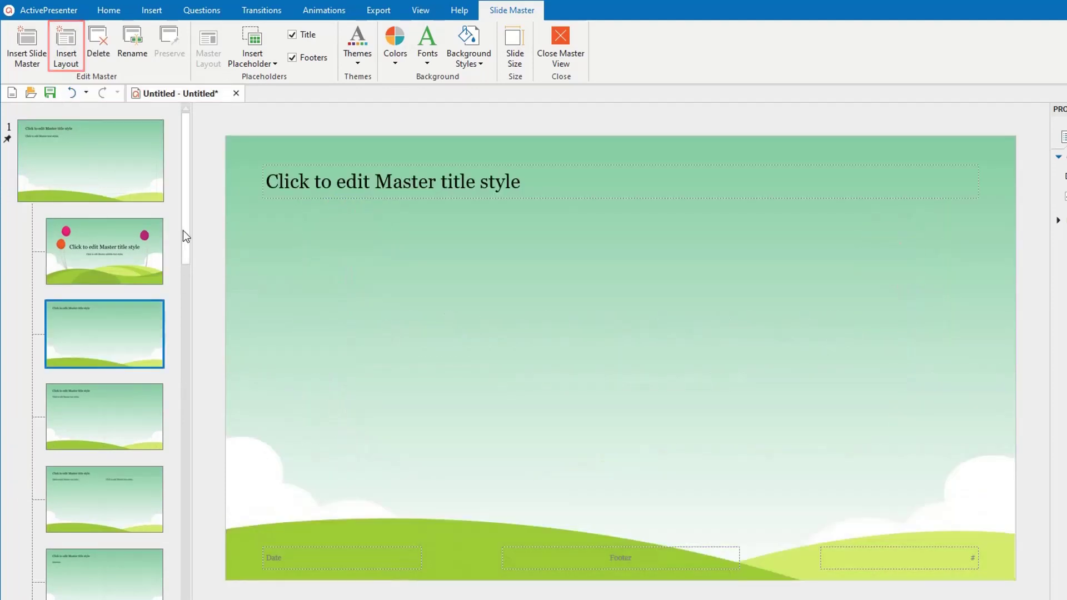
pyautogui.moveTo(182, 230); pyautogui.dragTo(178, 272)
pyautogui.rightClick(115, 374)
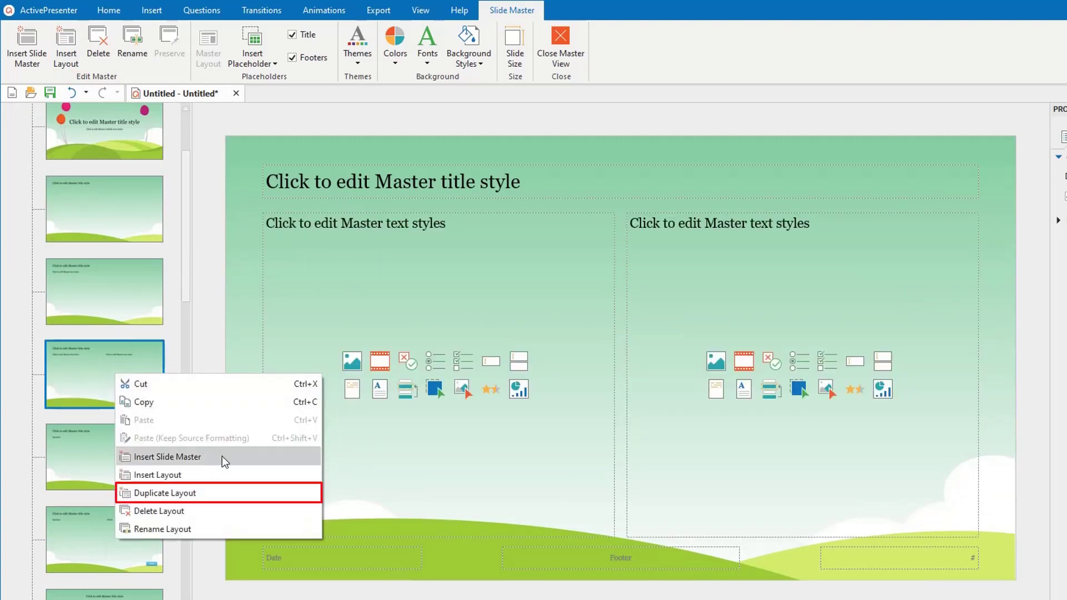
pyautogui.click(221, 493)
# Step: Delete the Question layout from the master
pyautogui.moveTo(189, 286); pyautogui.dragTo(186, 344)
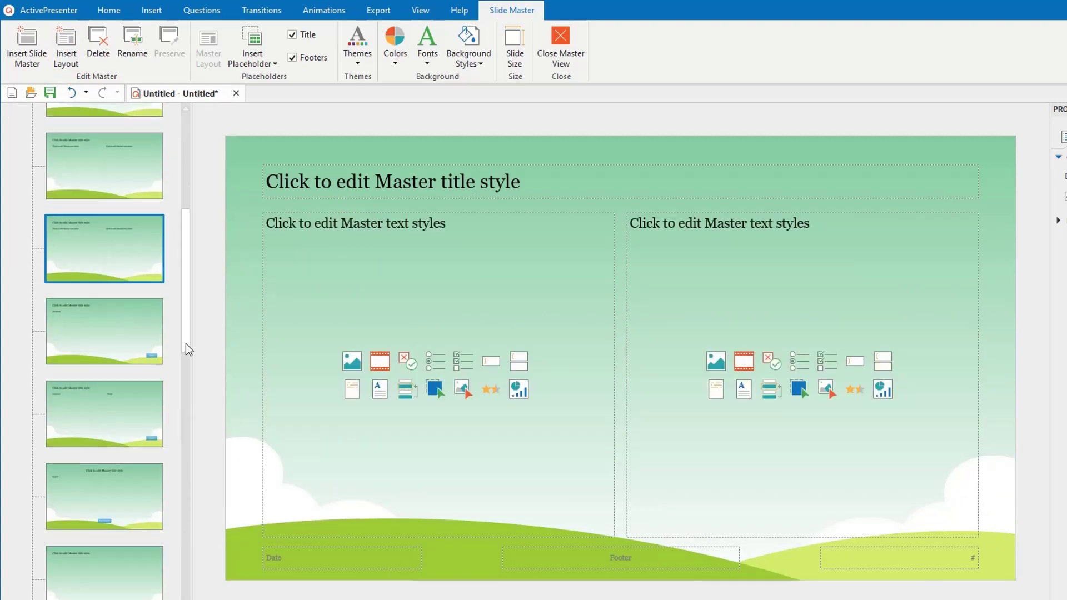
pyautogui.scroll(-1, 186, 344)
pyautogui.rightClick(108, 256)
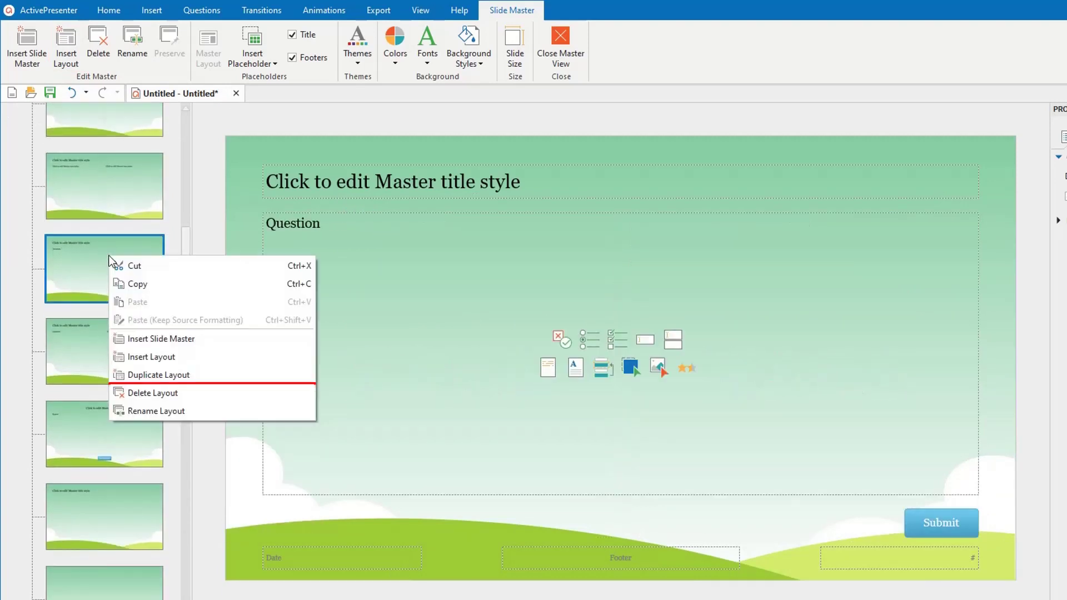
pyautogui.click(210, 392)
# Step: Rename the Blank layout to Blank_1
pyautogui.scroll(-3, 184, 334)
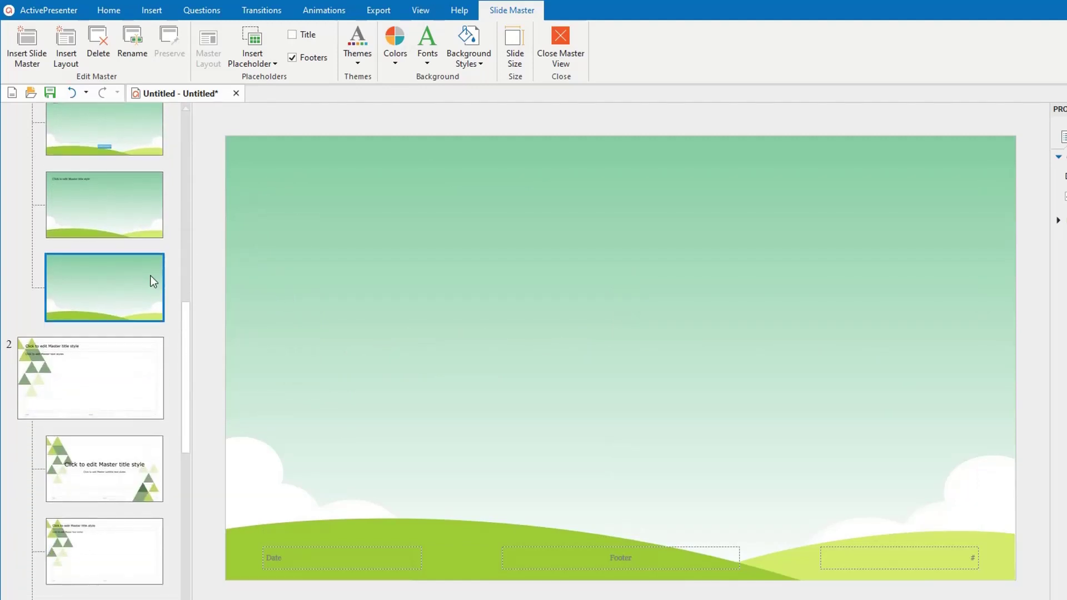
pyautogui.rightClick(149, 271)
pyautogui.click(259, 423)
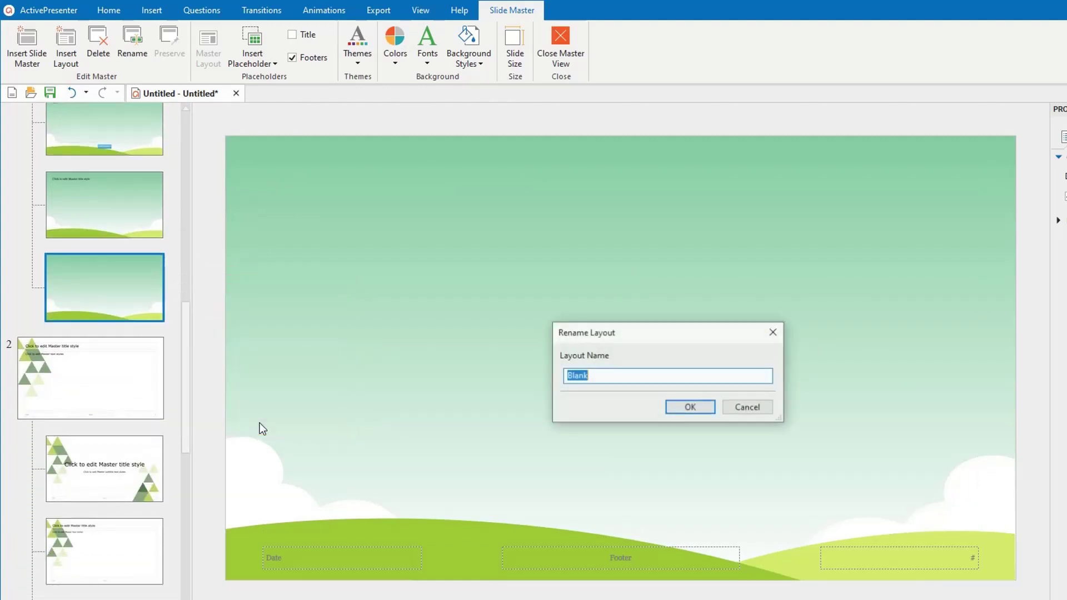
pyautogui.press('End')
pyautogui.write('_1')
pyautogui.click(687, 408)
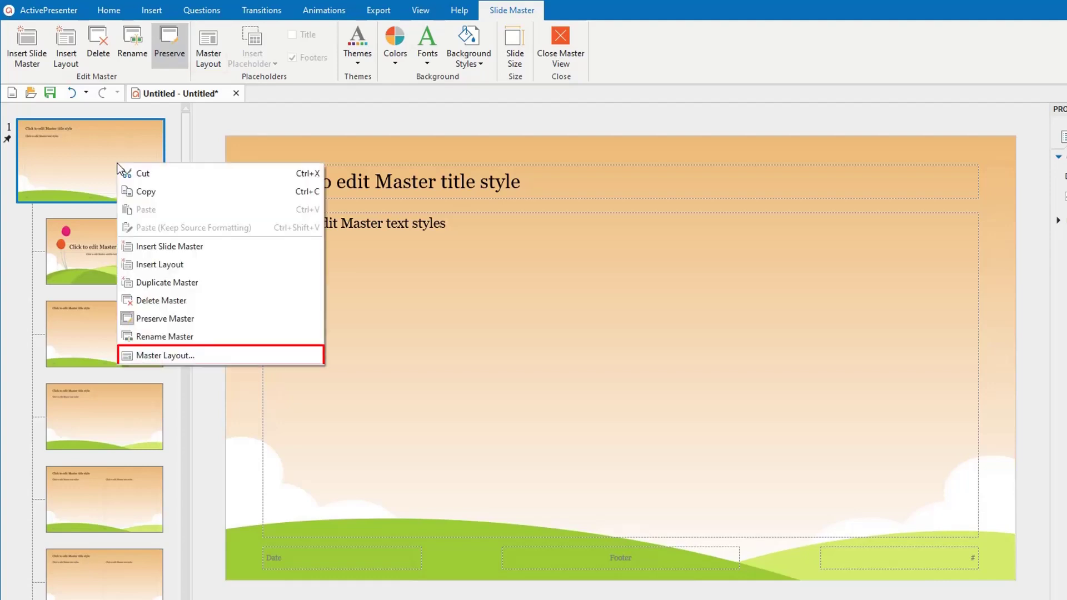
# Step: Remove the Footer and Slide Number placeholders from the orange slide master
pyautogui.click(248, 354)
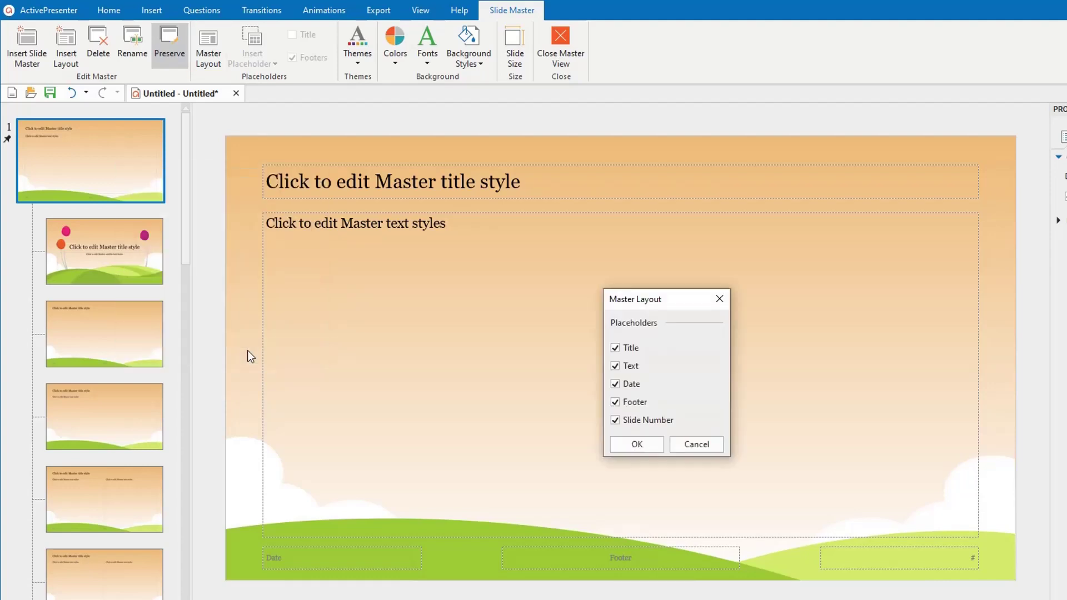
pyautogui.click(616, 401)
pyautogui.click(619, 421)
pyautogui.click(623, 452)
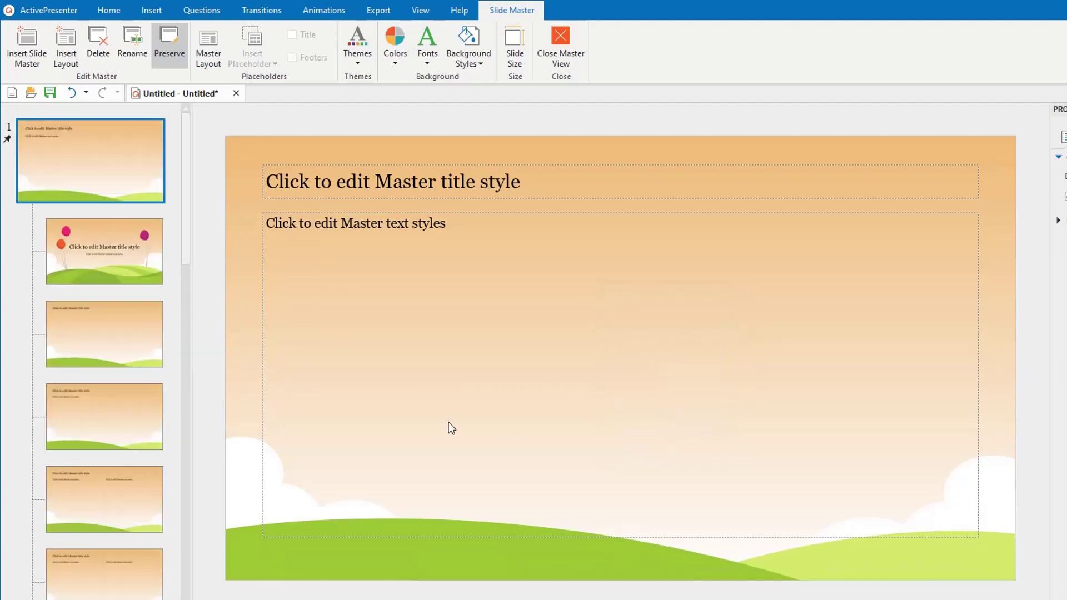
# Step: Hide the footer placeholders on the Title Slide layout
pyautogui.click(139, 275)
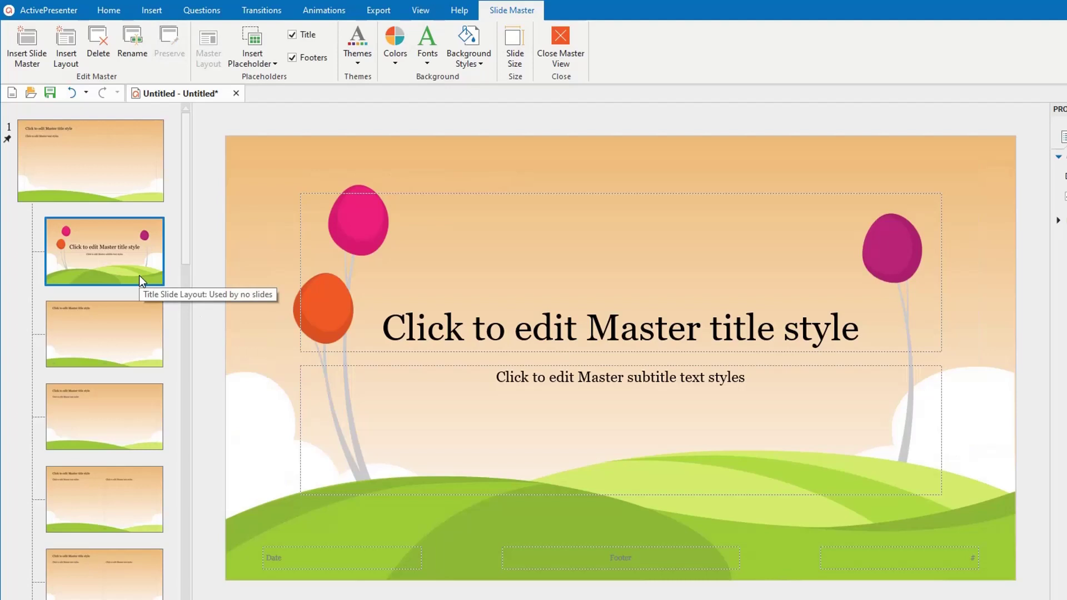
pyautogui.click(272, 49)
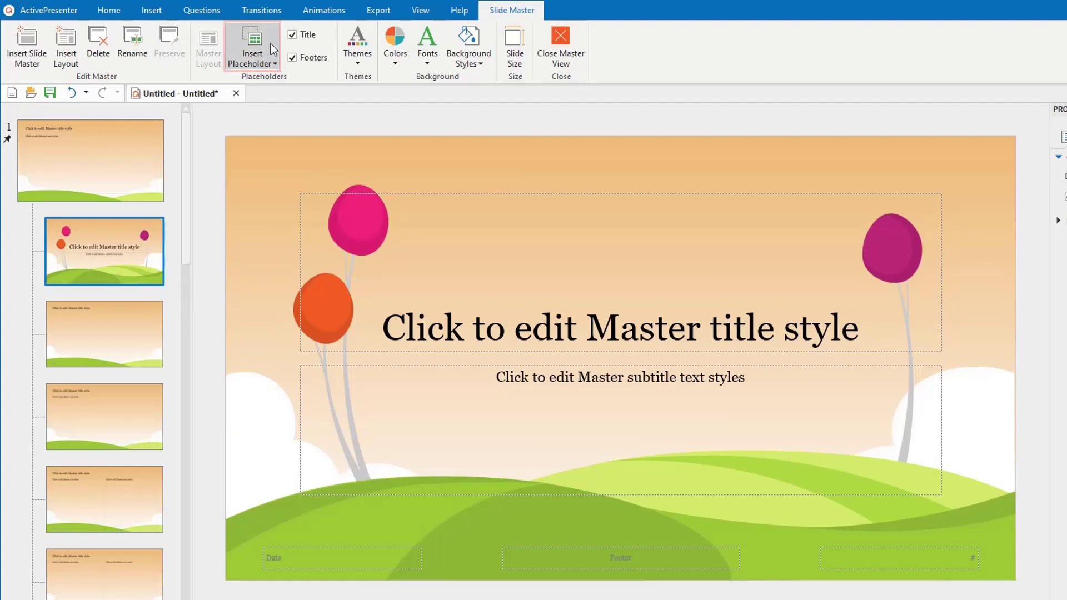
pyautogui.click(316, 59)
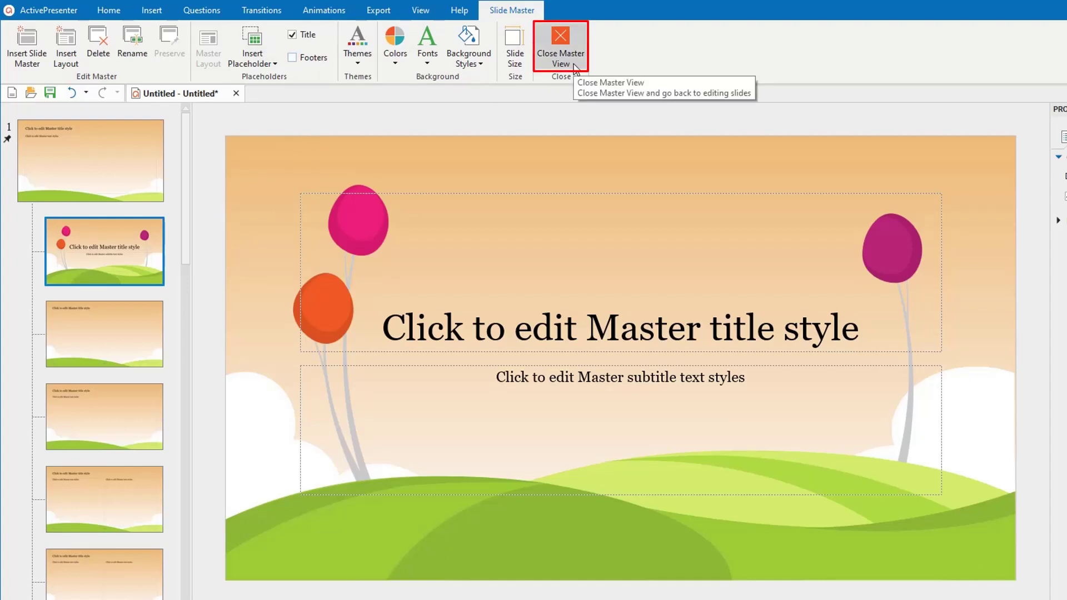
# Step: Close Master View to return to the pine-themed title slide
pyautogui.click(561, 52)
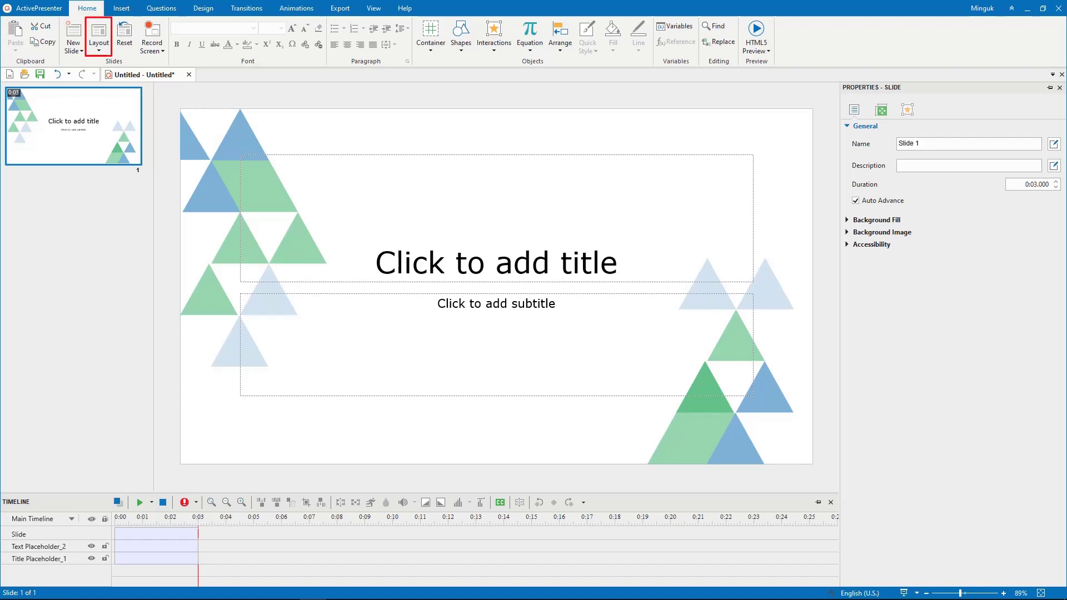
# Step: Apply the pine Title and Content layout to Slide 1
pyautogui.rightClick(122, 111)
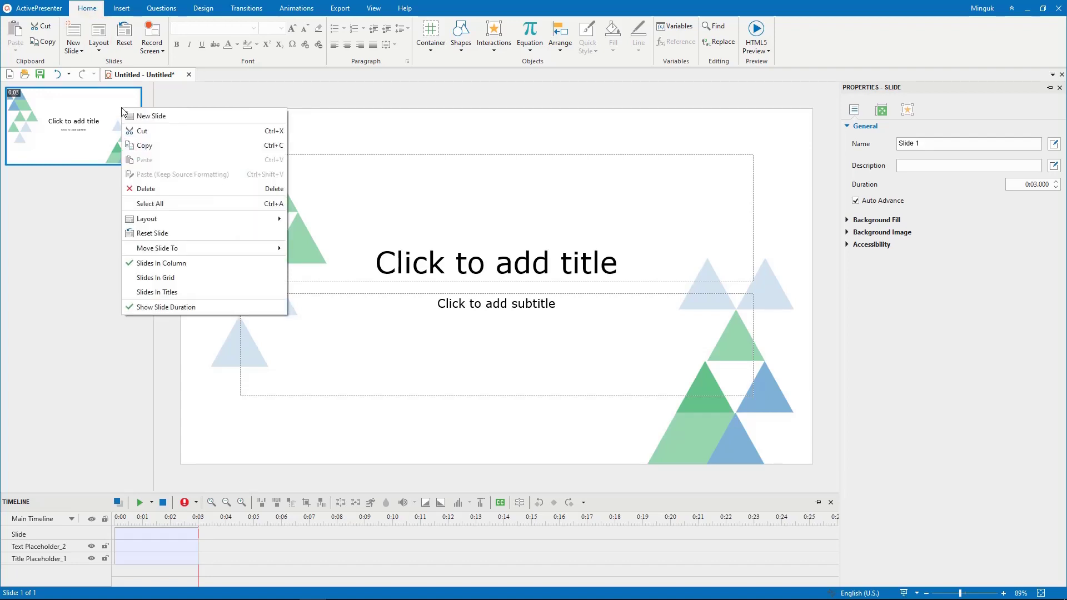
pyautogui.moveTo(252, 217)
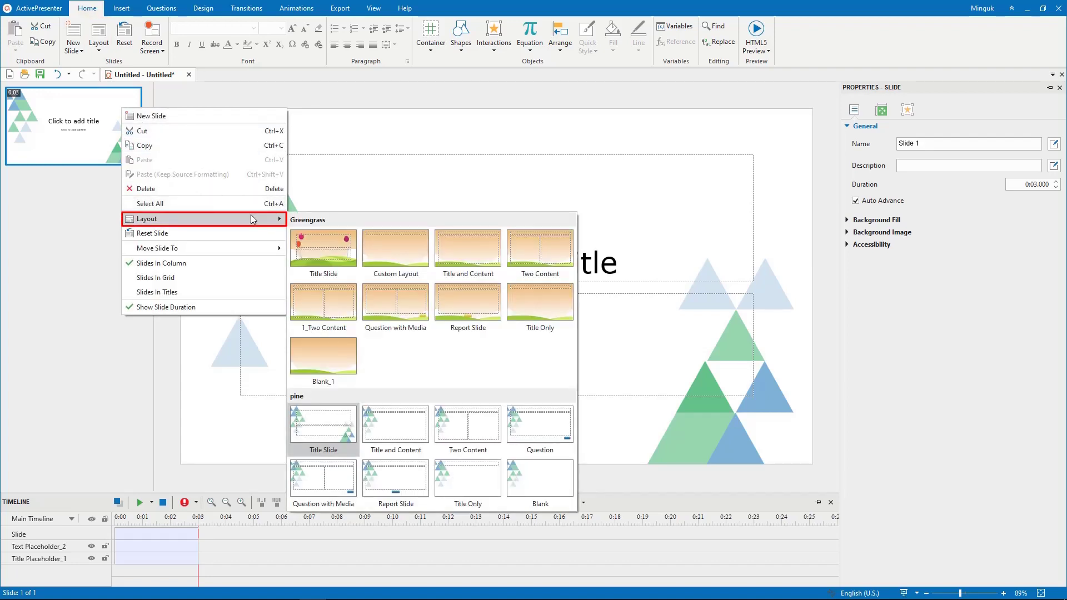
pyautogui.click(388, 431)
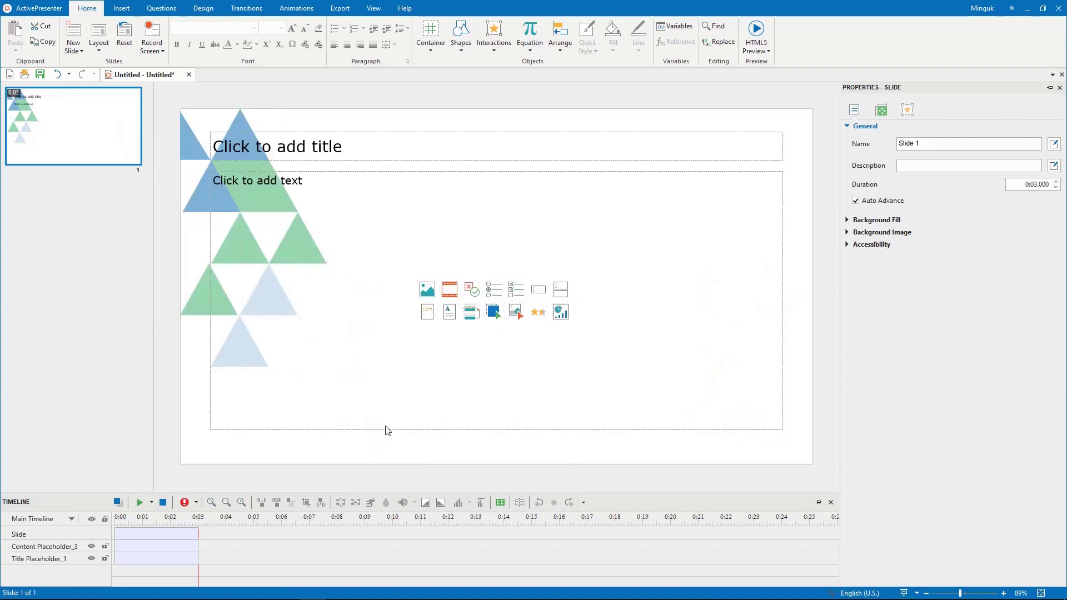
# Step: Insert a new slide with the Greengrass Title Slide layout, then return to Slide 1
pyautogui.click(129, 11)
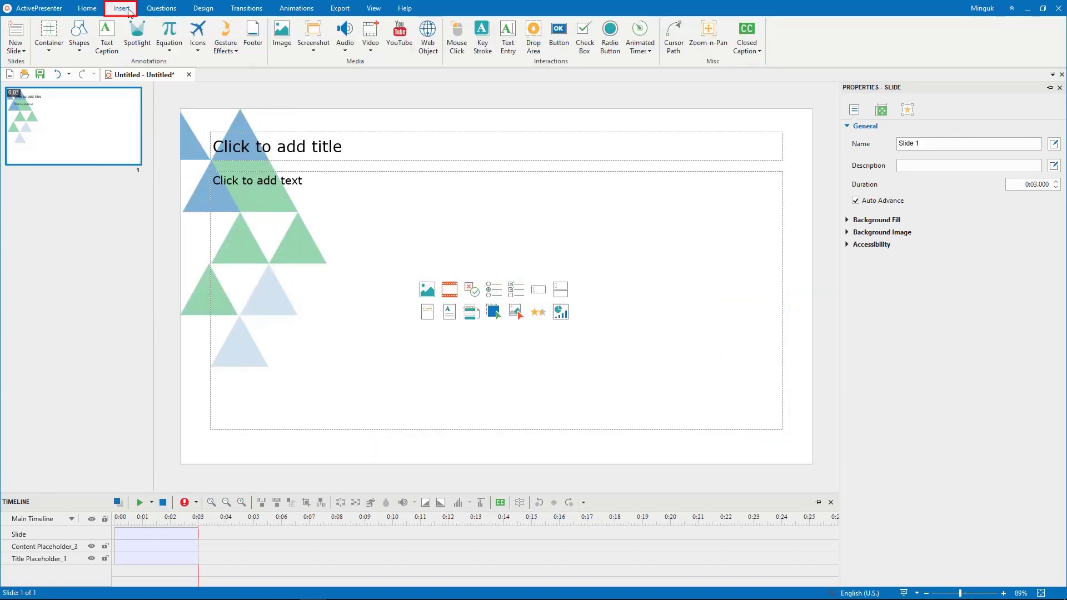
pyautogui.click(25, 49)
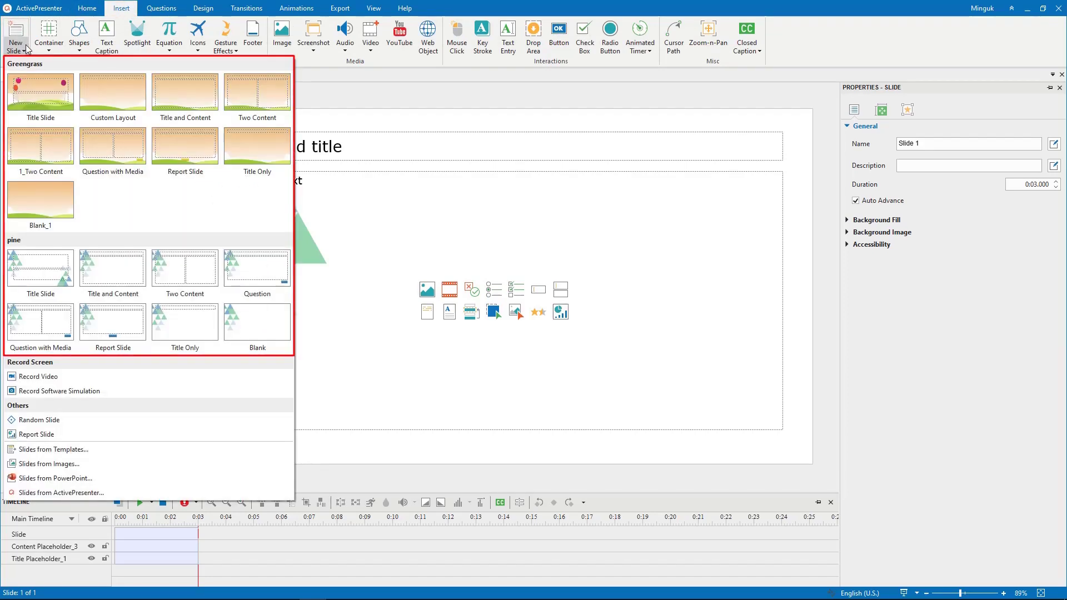
pyautogui.click(41, 91)
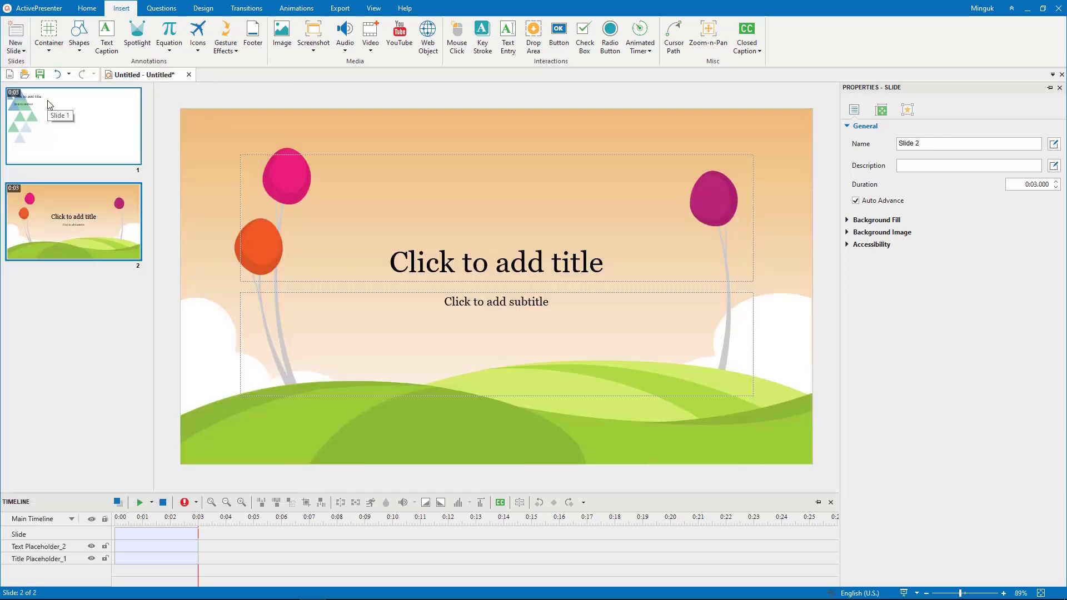
pyautogui.moveTo(49, 105); pyautogui.dragTo(82, 242)
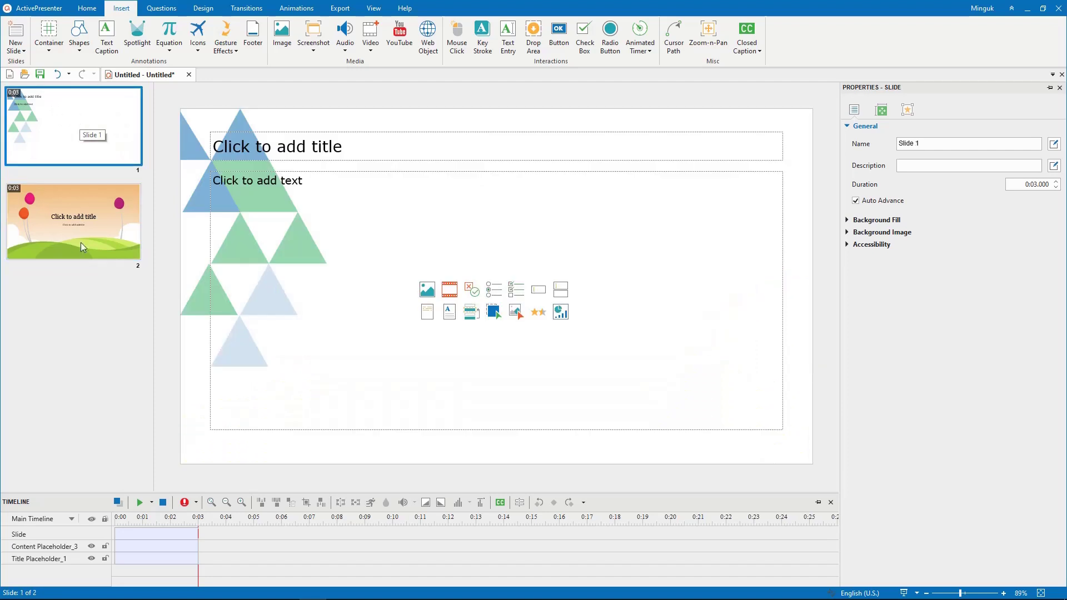